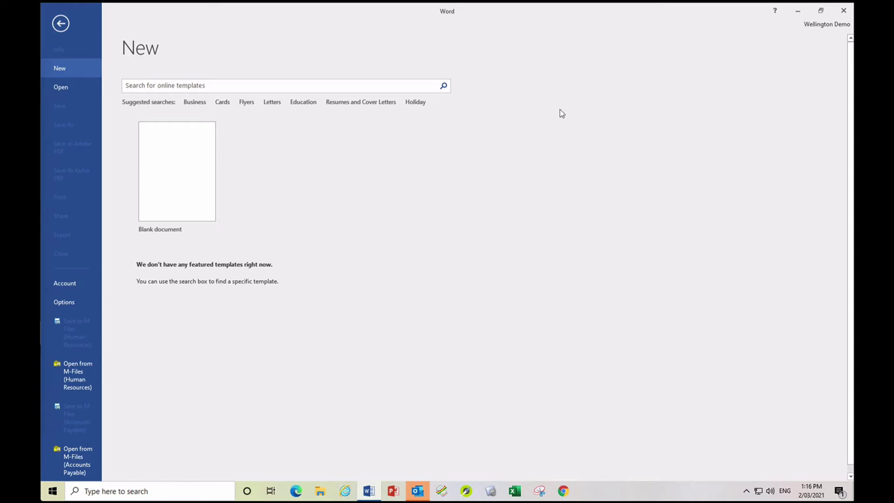
Create a new blank document (Document2) from File > New
click(176, 171)
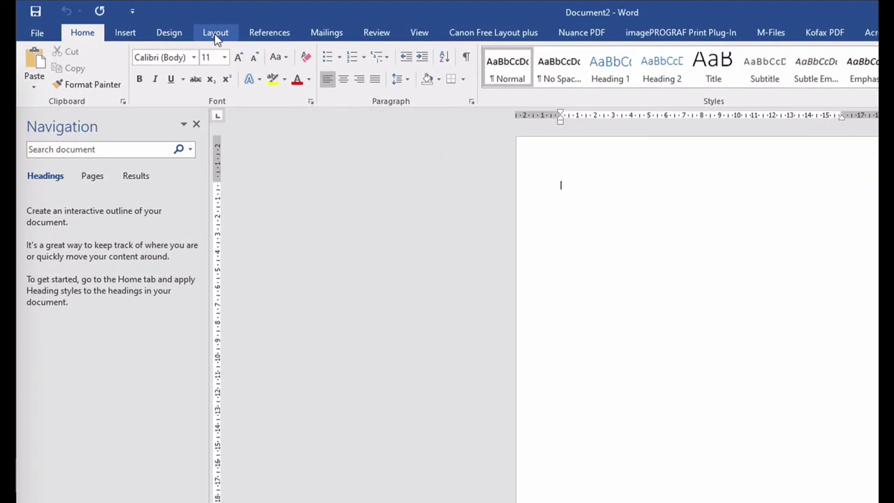
Set the page size to Envelope DL and the orientation to landscape
click(214, 34)
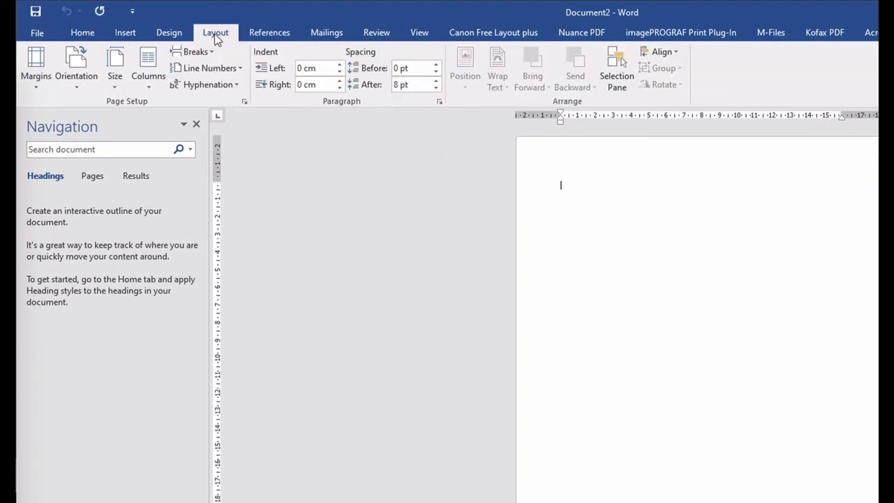
click(115, 79)
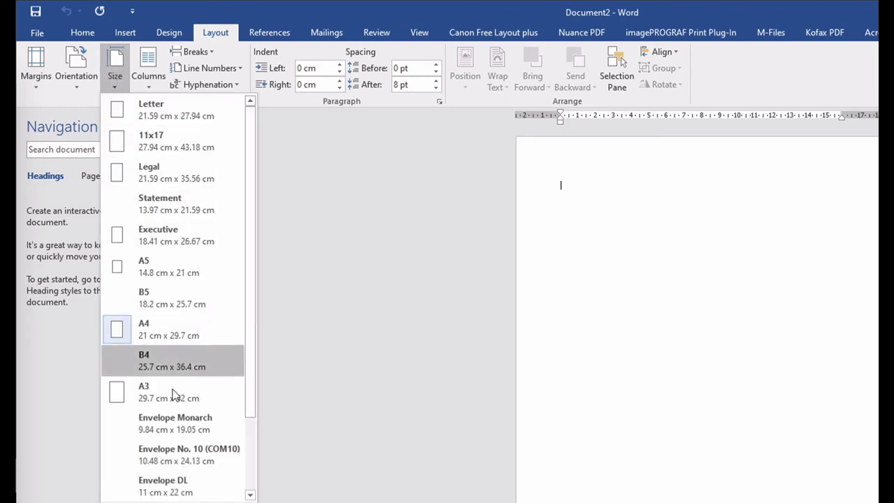
click(175, 489)
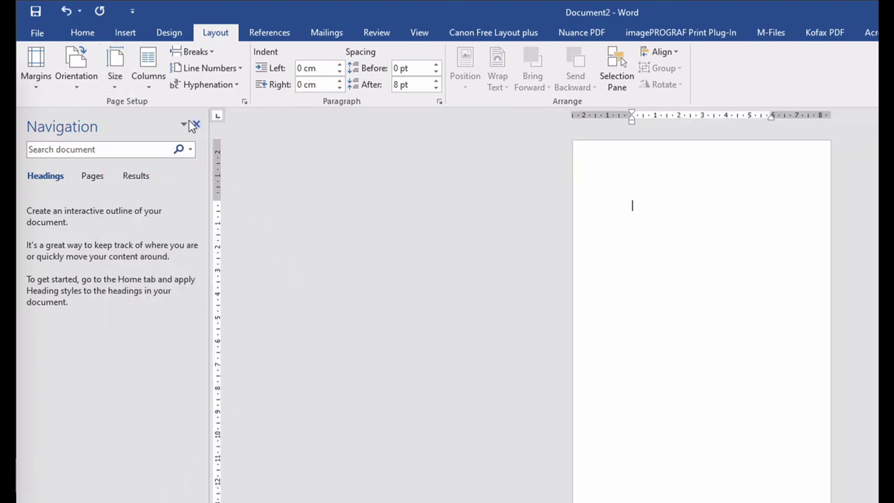
click(76, 74)
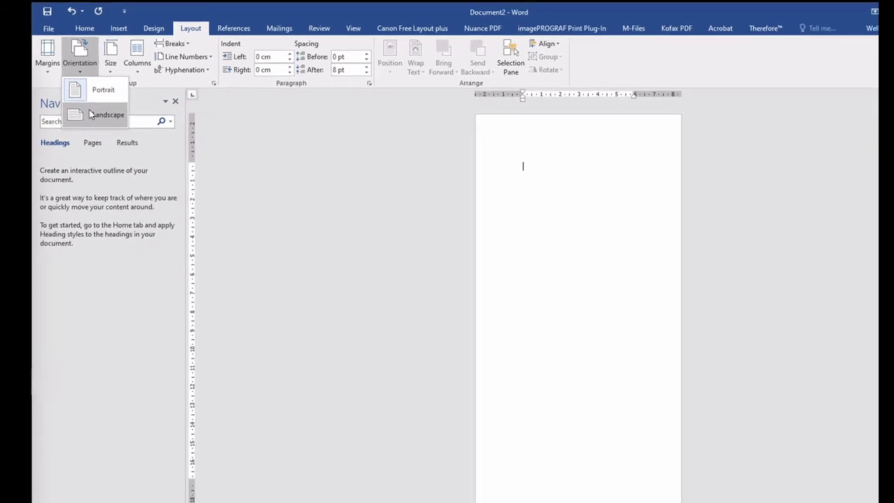
click(89, 135)
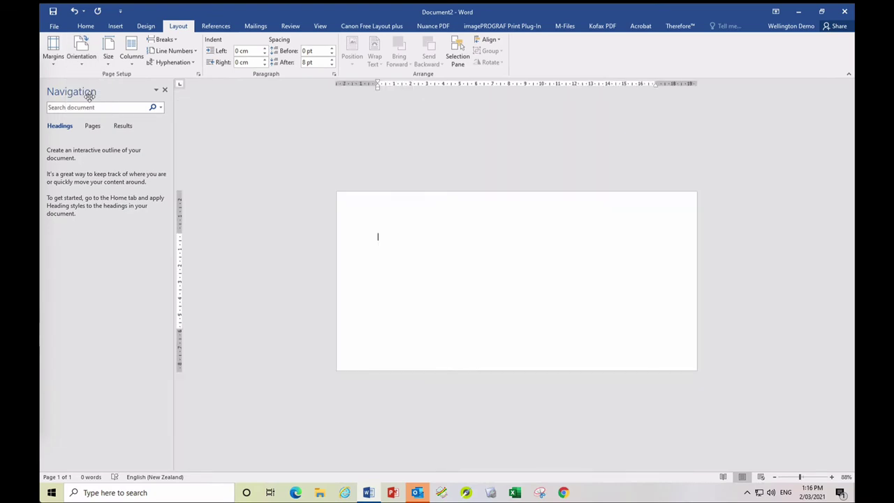
Type the recipient's name, company, street, city and country as five address lines
key(Return)
text(Canon )
text(New Zealand)
key(Return)
text(1 Hunter St)
key(Return)
text(Wellington)
key(Return)
text(New Zealand)
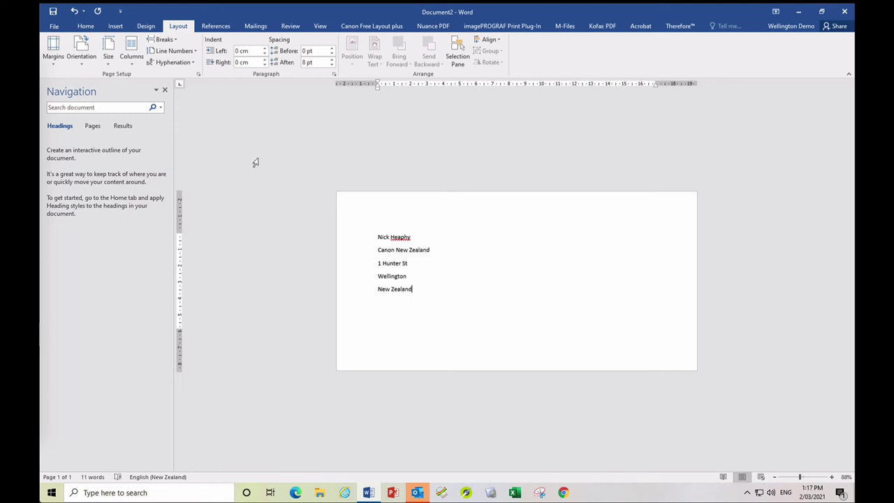
In Printer Properties, keep Envelope DL page size and set paper source to Multi-purpose Tray
click(52, 26)
click(63, 199)
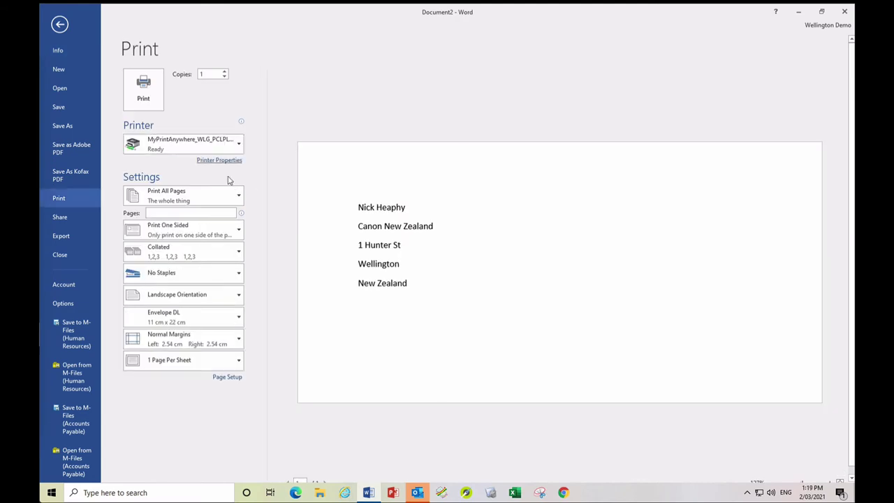
click(224, 164)
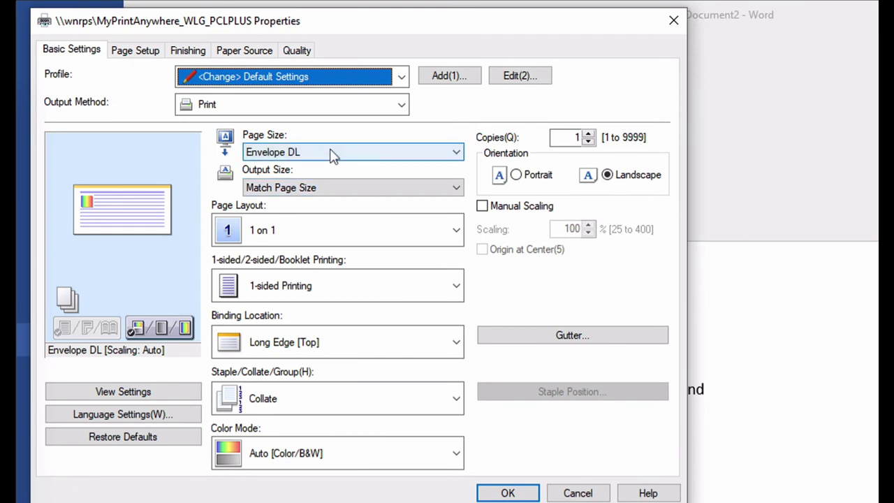
click(342, 152)
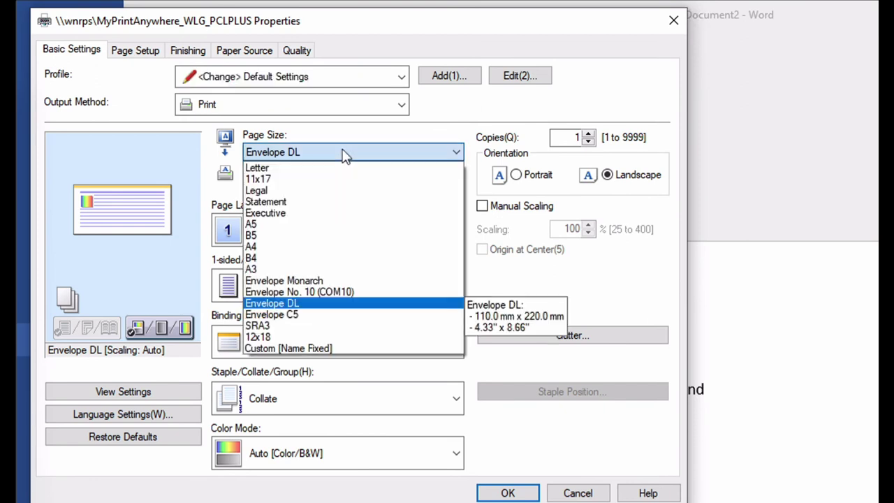
click(342, 307)
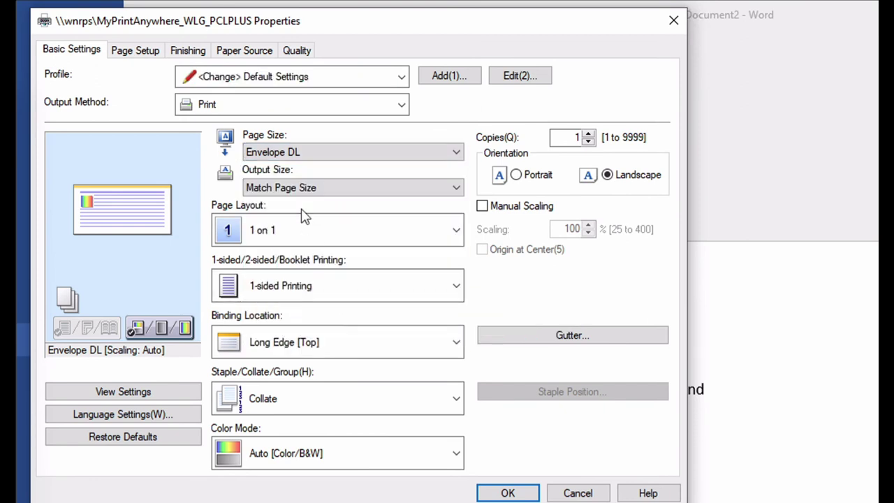
click(248, 55)
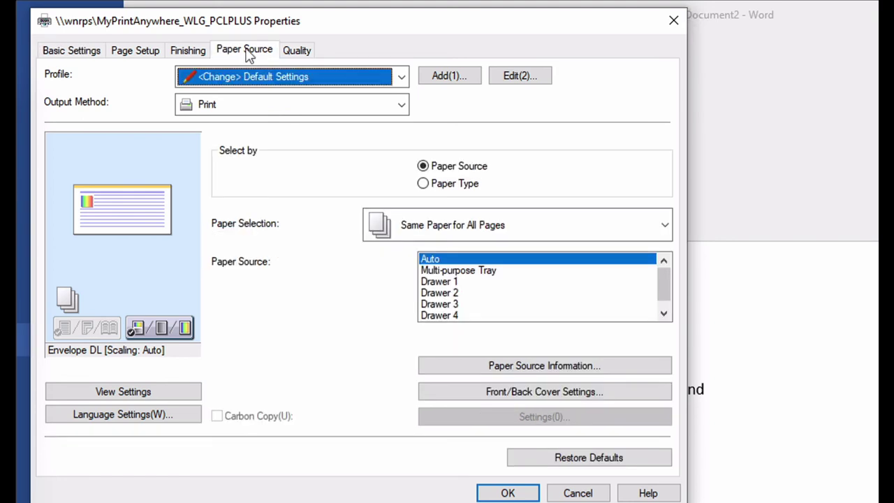
click(468, 271)
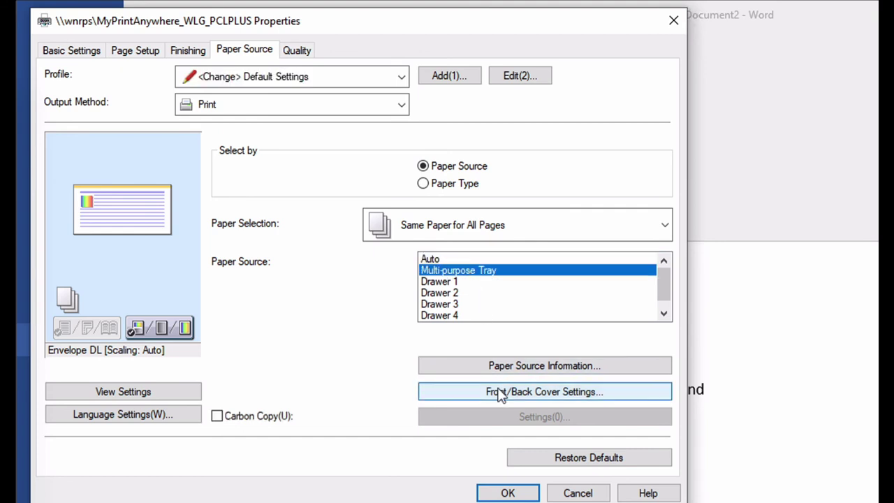
Confirm the printer driver settings with OK to return to the print preview
click(508, 493)
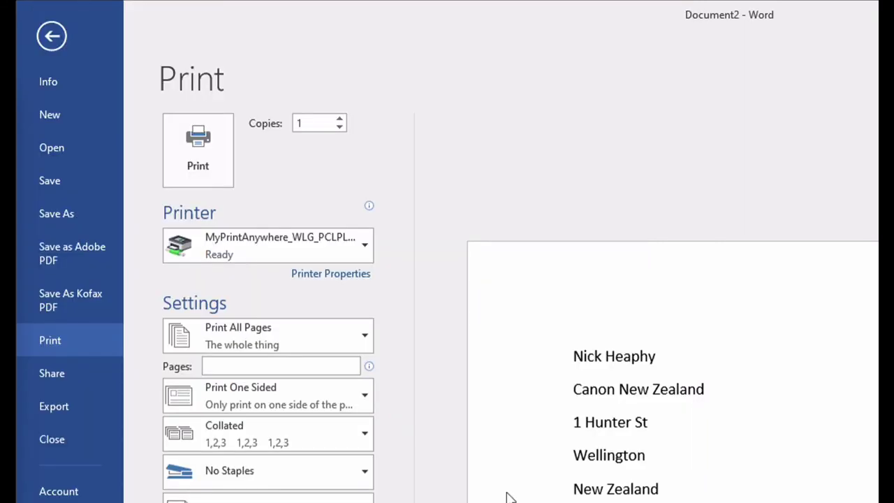